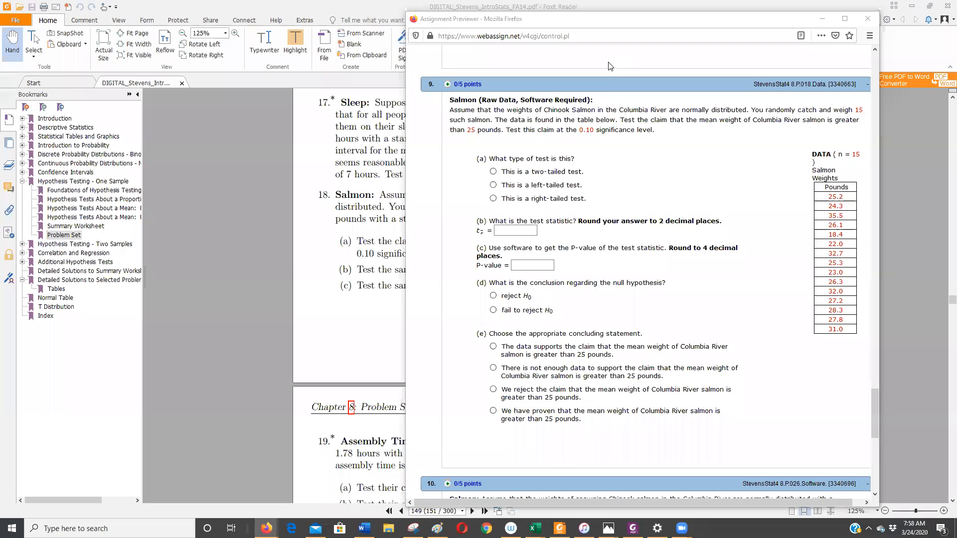
{"action": "left_click", "coordinate": [464, 68]}
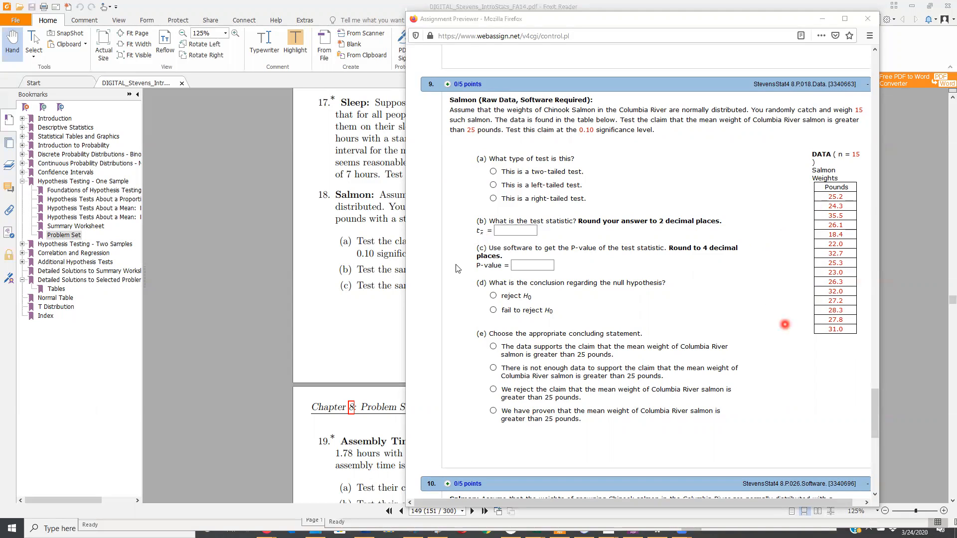
{"action": "left_click", "coordinate": [351, 253]}
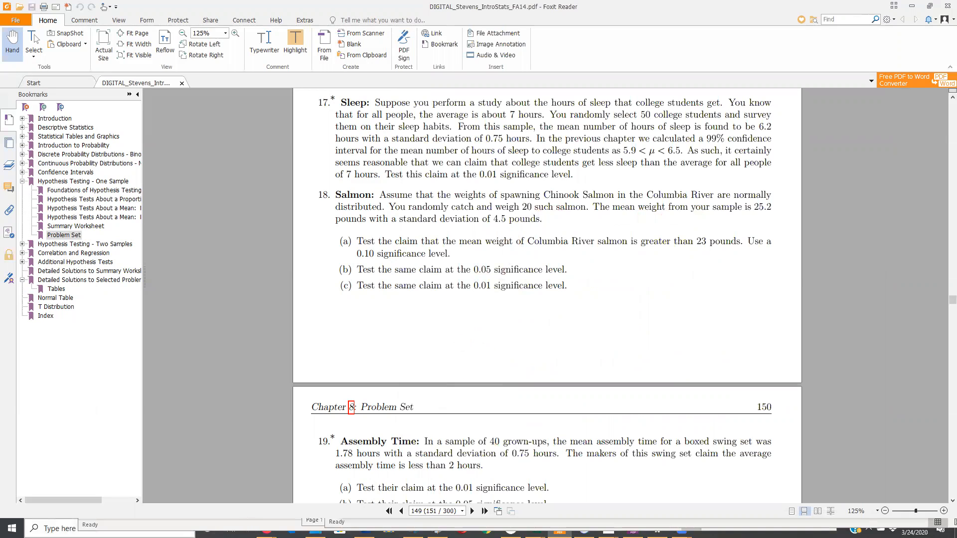
{"action": "left_click", "coordinate": [60, 528]}
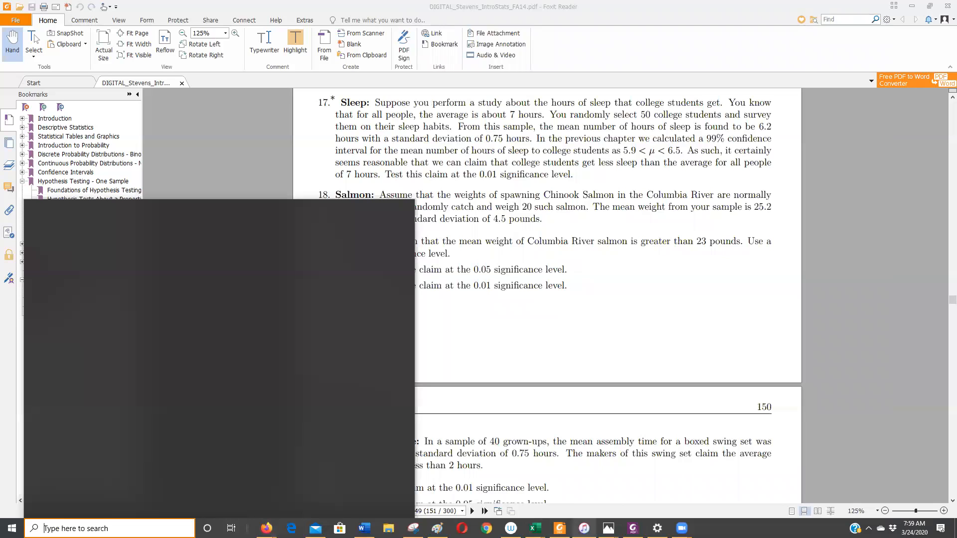
Switch to the Theory-Based Inference applet in Firefox and set its scenario to One mean.
{"action": "mouse_move", "coordinate": [584, 528]}
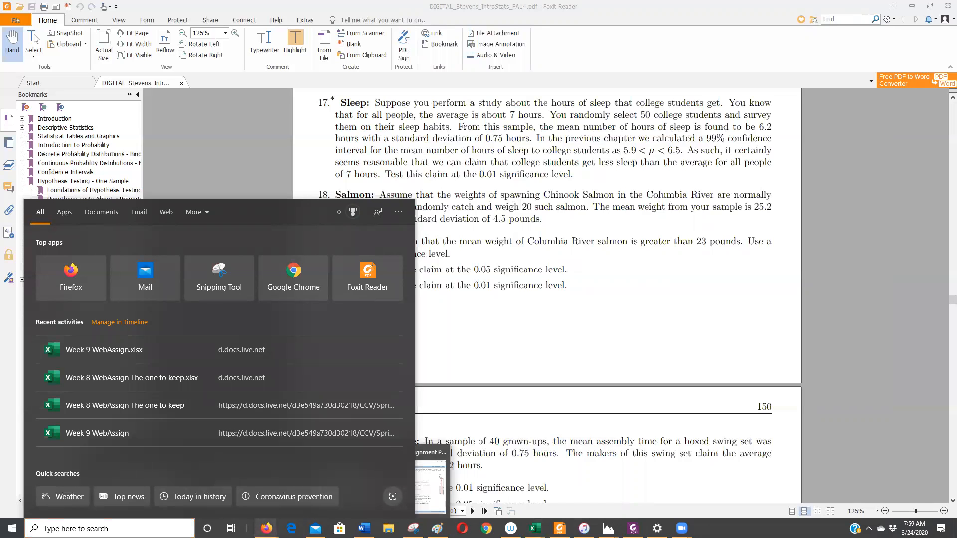
{"action": "left_click", "coordinate": [267, 528]}
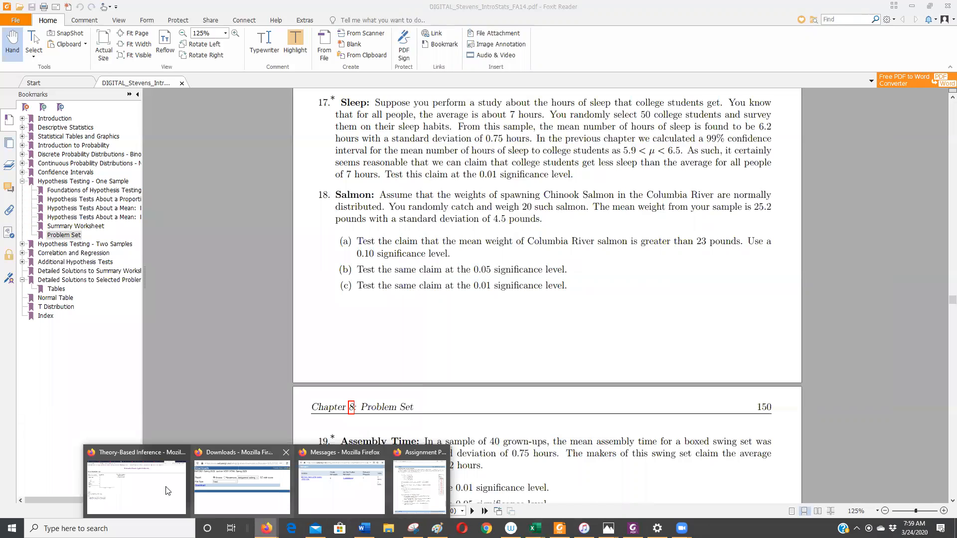
{"action": "left_click", "coordinate": [141, 486]}
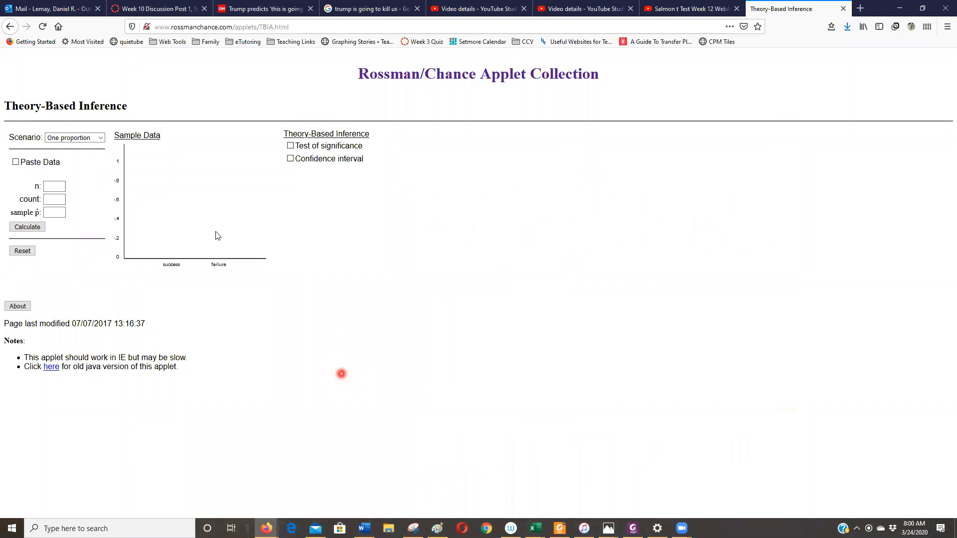
{"action": "left_click", "coordinate": [93, 141]}
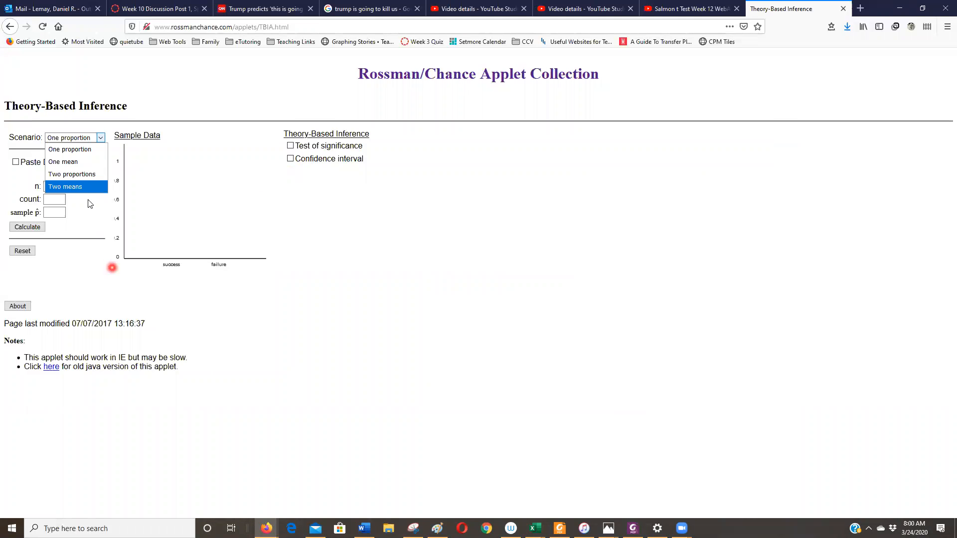
{"action": "left_click", "coordinate": [70, 167]}
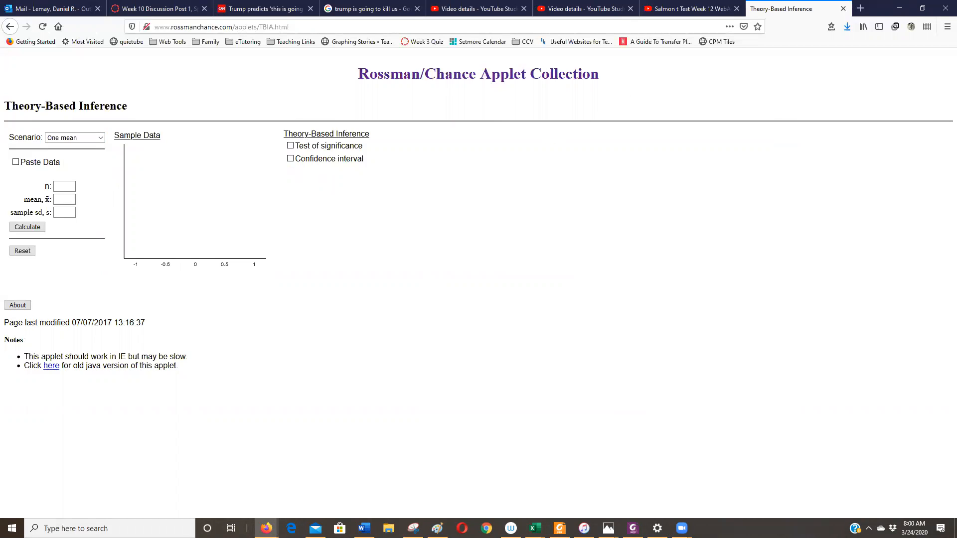
Bring the WebAssign Assignment Previewer window with the Salmon question 9 to the front.
{"action": "mouse_move", "coordinate": [682, 528]}
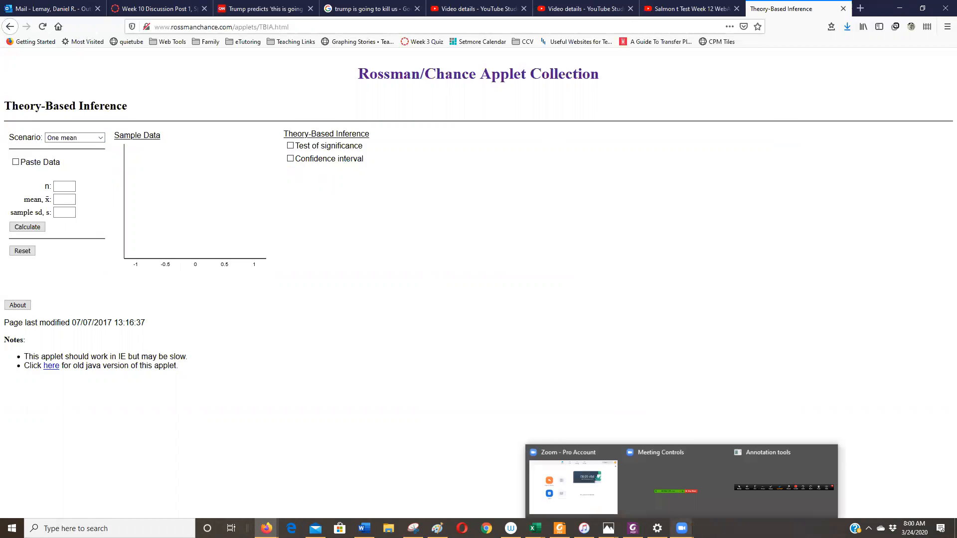
{"action": "mouse_move", "coordinate": [633, 528]}
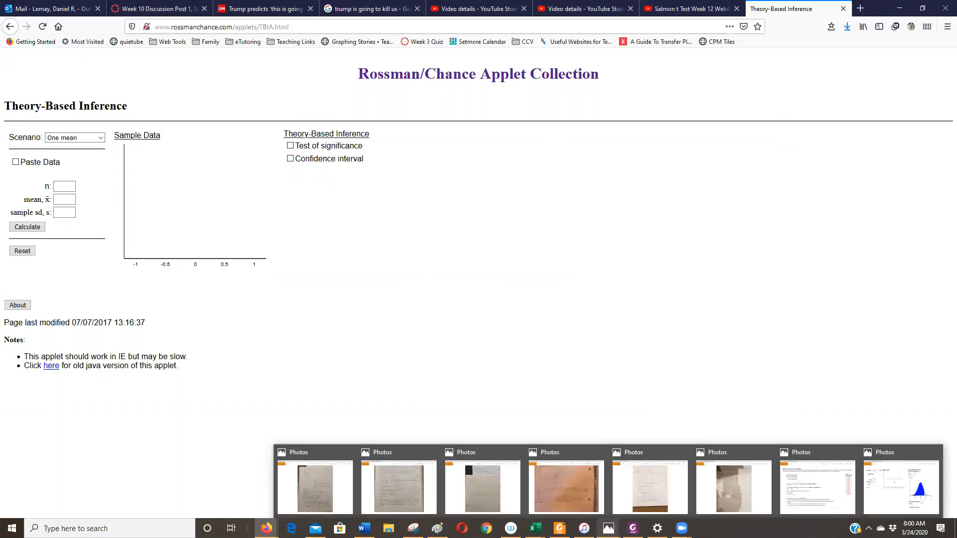
{"action": "mouse_move", "coordinate": [437, 529]}
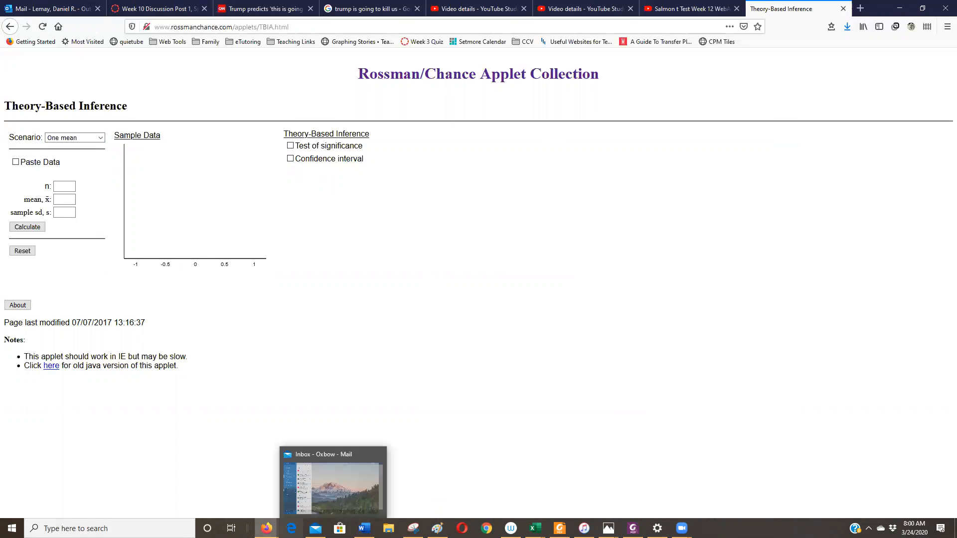
{"action": "mouse_move", "coordinate": [267, 528]}
{"action": "left_click", "coordinate": [420, 479]}
{"action": "left_click", "coordinate": [556, 291]}
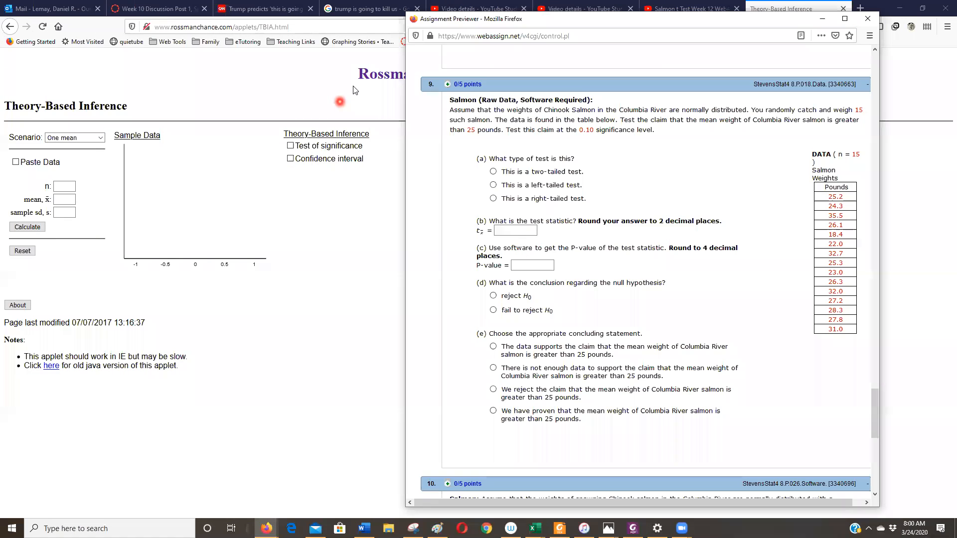
Handwrite the null hypothesis H0: μ = 25 beside part (a) and underline the greater-than-25-pounds claim in the question.
{"action": "left_click_drag", "start_coordinate": [616, 146], "coordinate": [622, 166]}
{"action": "mouse_move", "coordinate": [615, 159]}
{"action": "left_mouse_down"}
{"action": "mouse_move", "coordinate": [636, 171]}
{"action": "mouse_move", "coordinate": [644, 152]}
{"action": "mouse_move", "coordinate": [642, 168]}
{"action": "mouse_move", "coordinate": [674, 160]}
{"action": "left_mouse_up"}
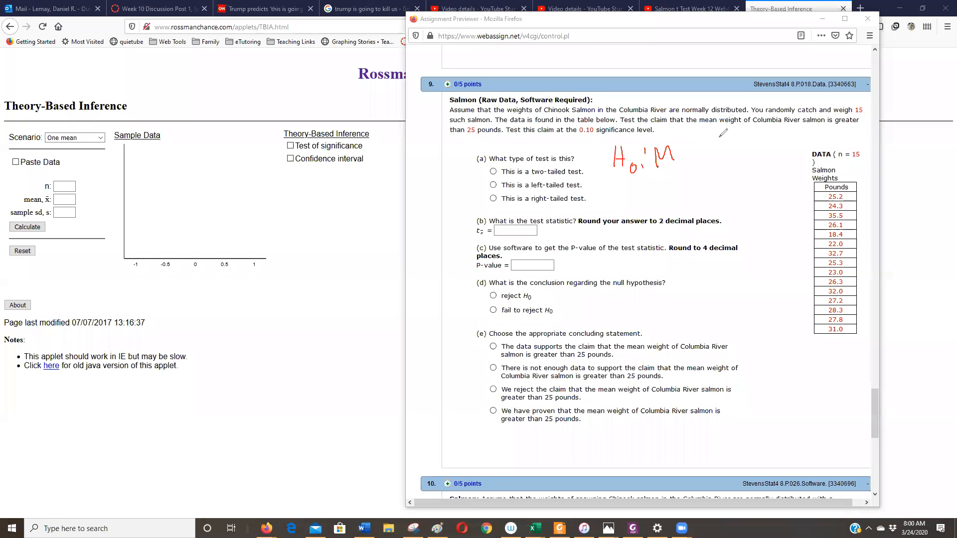
{"action": "left_click_drag", "start_coordinate": [673, 127], "coordinate": [843, 126]}
{"action": "left_click_drag", "start_coordinate": [458, 142], "coordinate": [489, 142]}
{"action": "left_click_drag", "start_coordinate": [683, 149], "coordinate": [694, 149]}
{"action": "left_click_drag", "start_coordinate": [685, 154], "coordinate": [721, 165]}
{"action": "left_click_drag", "start_coordinate": [723, 145], "coordinate": [739, 143]}
Handwrite the alternative hypothesis H1: μ > 25 below the null hypothesis and label it "claim".
{"action": "left_click_drag", "start_coordinate": [616, 184], "coordinate": [616, 206]}
{"action": "left_click_drag", "start_coordinate": [622, 190], "coordinate": [622, 206]}
{"action": "mouse_move", "coordinate": [616, 195]}
{"action": "left_mouse_down"}
{"action": "mouse_move", "coordinate": [632, 215]}
{"action": "mouse_move", "coordinate": [648, 190]}
{"action": "left_mouse_up"}
{"action": "left_click_drag", "start_coordinate": [648, 196], "coordinate": [721, 197]}
{"action": "left_click_drag", "start_coordinate": [732, 181], "coordinate": [728, 197]}
{"action": "mouse_move", "coordinate": [732, 179]}
{"action": "left_mouse_down"}
{"action": "mouse_move", "coordinate": [767, 197]}
{"action": "mouse_move", "coordinate": [798, 187]}
{"action": "left_mouse_up"}
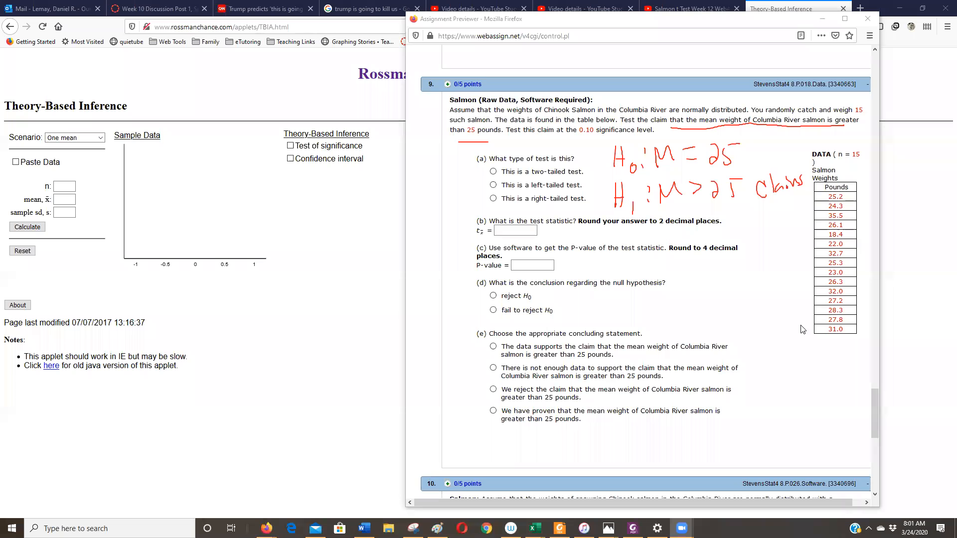
Copy the 15 salmon weights from the question's data table and paste them over the applet's default sample data.
{"action": "left_click_drag", "start_coordinate": [844, 330], "coordinate": [807, 210]}
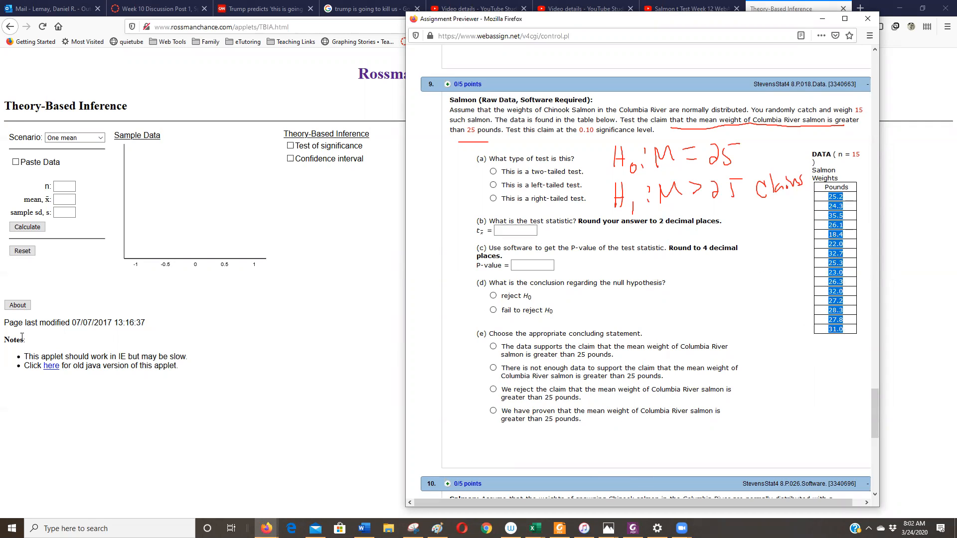
{"action": "left_click", "coordinate": [15, 162]}
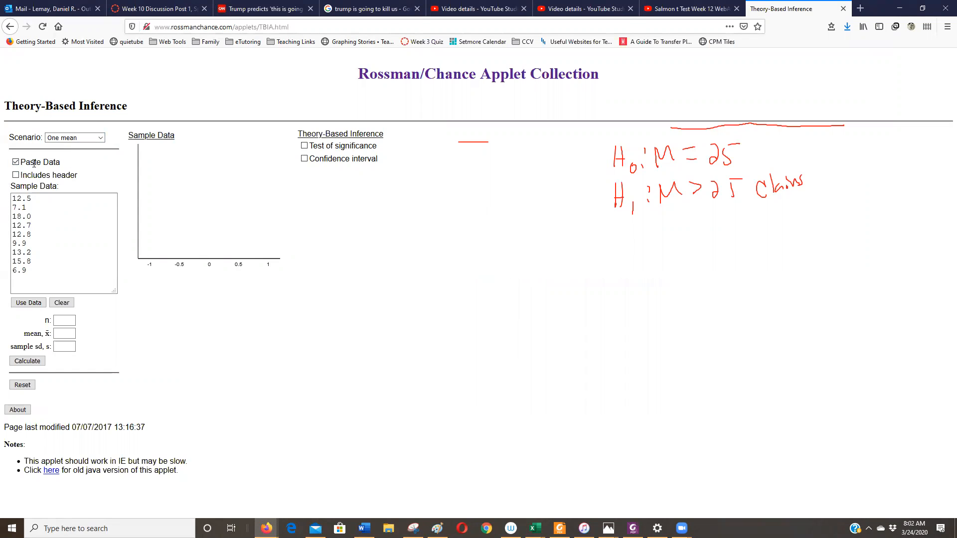
{"action": "left_click", "coordinate": [62, 303]}
{"action": "left_click", "coordinate": [59, 240]}
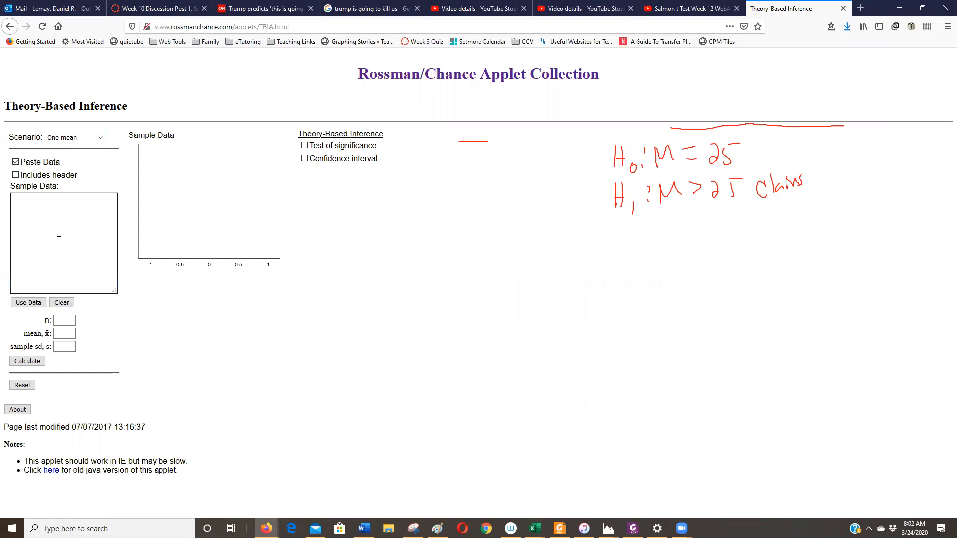
{"action": "key", "text": "ctrl+v"}
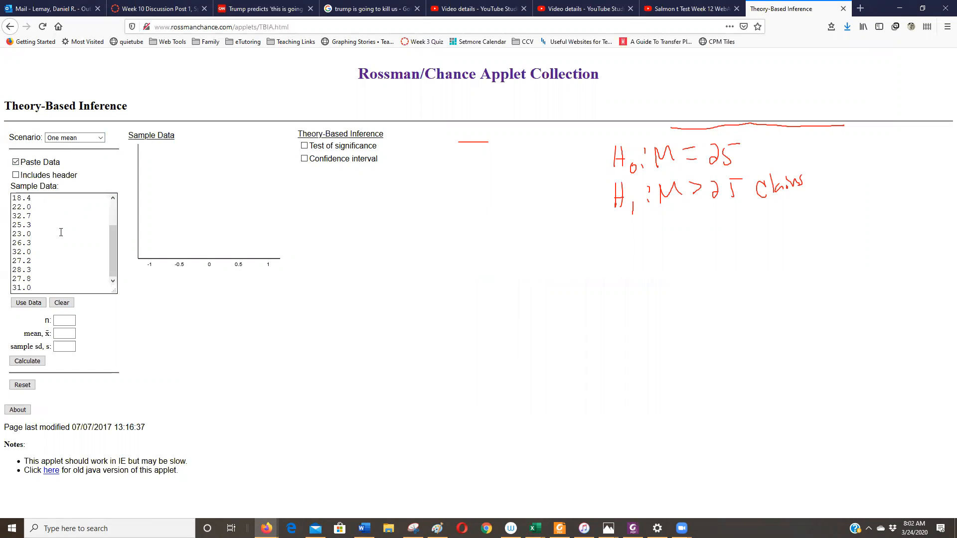
Look through the pasted weights and load them as the applet's sample data.
{"action": "scroll", "coordinate": [70, 227], "scroll_direction": "up", "scroll_amount": 2}
{"action": "scroll", "coordinate": [70, 227], "scroll_direction": "down", "scroll_amount": 2}
{"action": "left_click", "coordinate": [26, 305]}
{"action": "left_click", "coordinate": [26, 305]}
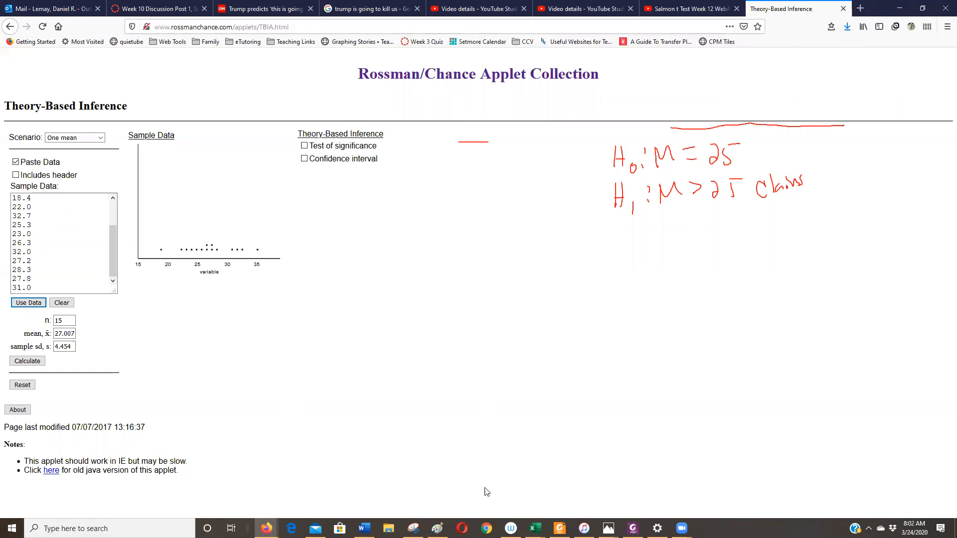
Recheck the hypotheses in the question and calculate a test of significance with H0: μ = 25 and Ha: μ > 25.
{"action": "mouse_move", "coordinate": [267, 528]}
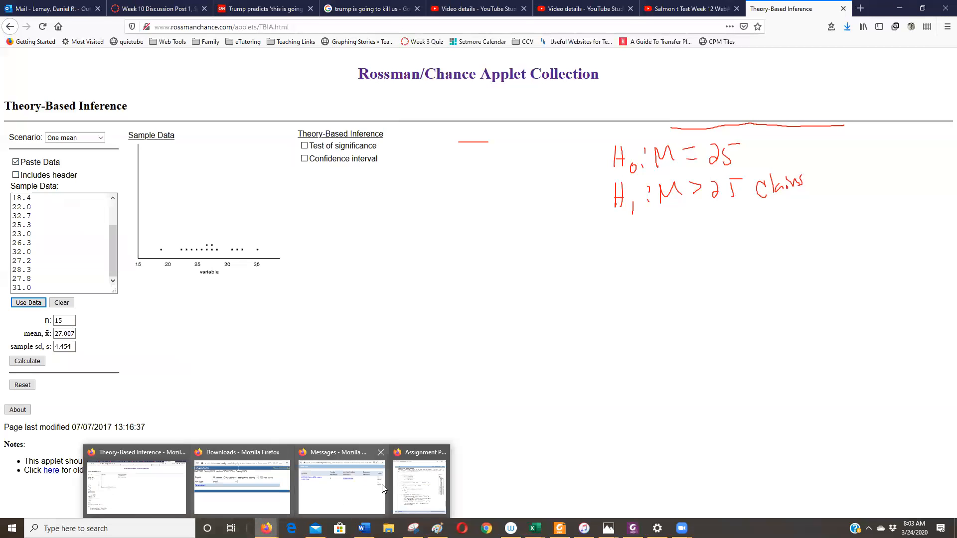
{"action": "left_click", "coordinate": [400, 481]}
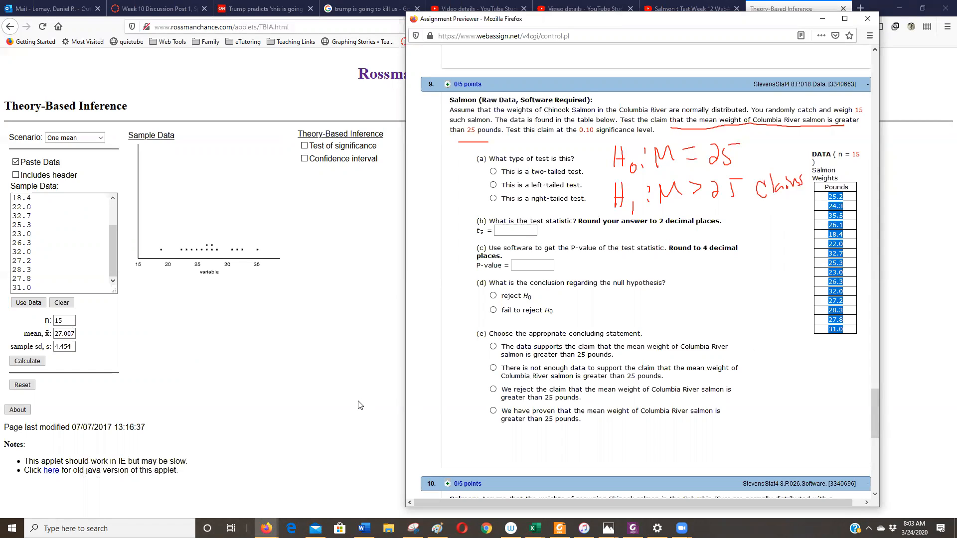
{"action": "left_click", "coordinate": [353, 379]}
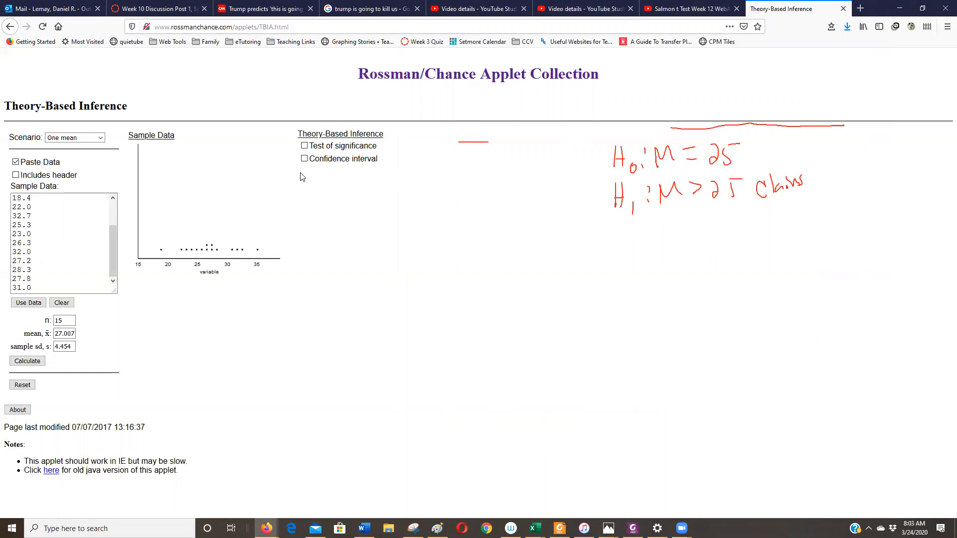
{"action": "left_click", "coordinate": [303, 146]}
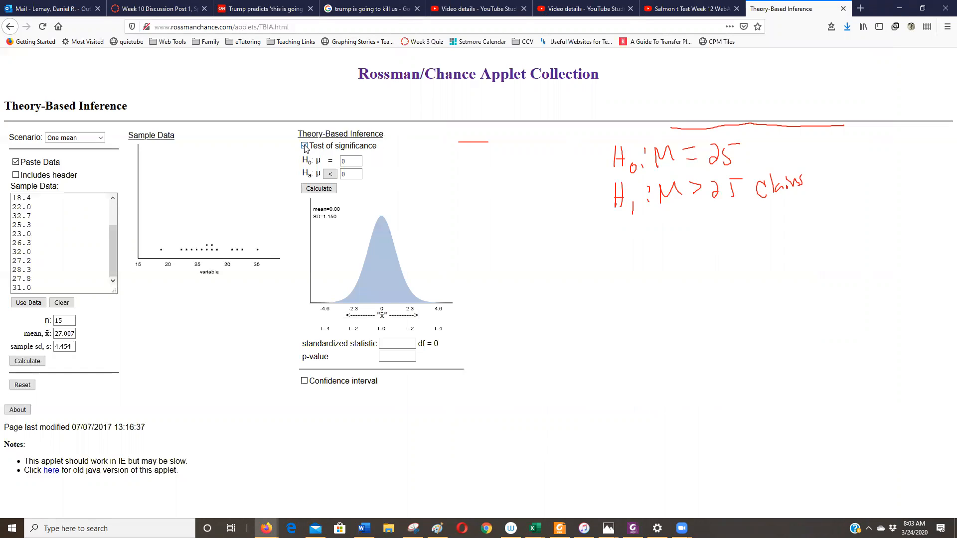
{"action": "left_click_drag", "start_coordinate": [347, 162], "coordinate": [330, 163]}
{"action": "type", "text": "25"}
{"action": "left_click", "coordinate": [330, 174]}
{"action": "left_click", "coordinate": [329, 173]}
{"action": "left_click", "coordinate": [324, 189]}
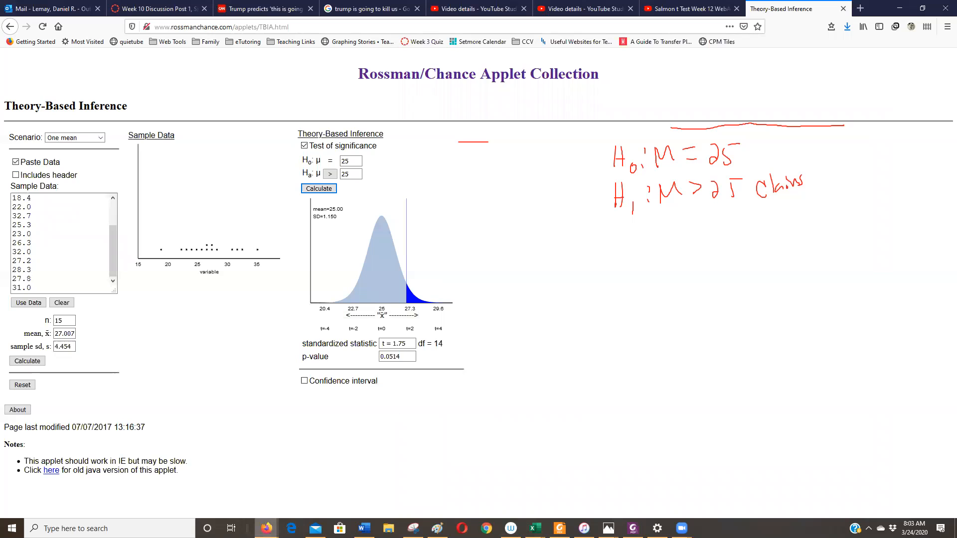
In the WebAssign Salmon question, enter 1.75 as the test statistic and 0.0514 as the P-value.
{"action": "mouse_move", "coordinate": [266, 528]}
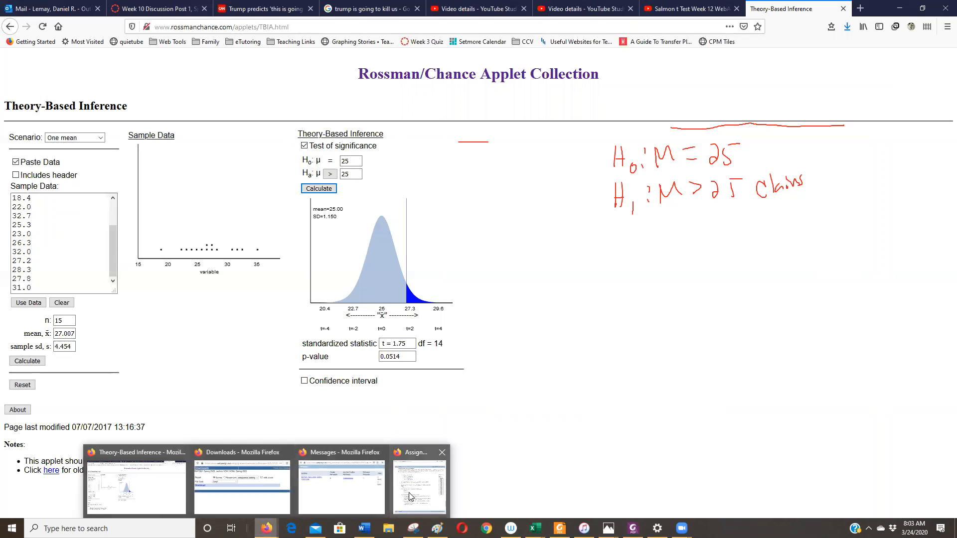
{"action": "left_click", "coordinate": [415, 477]}
{"action": "left_click", "coordinate": [517, 232]}
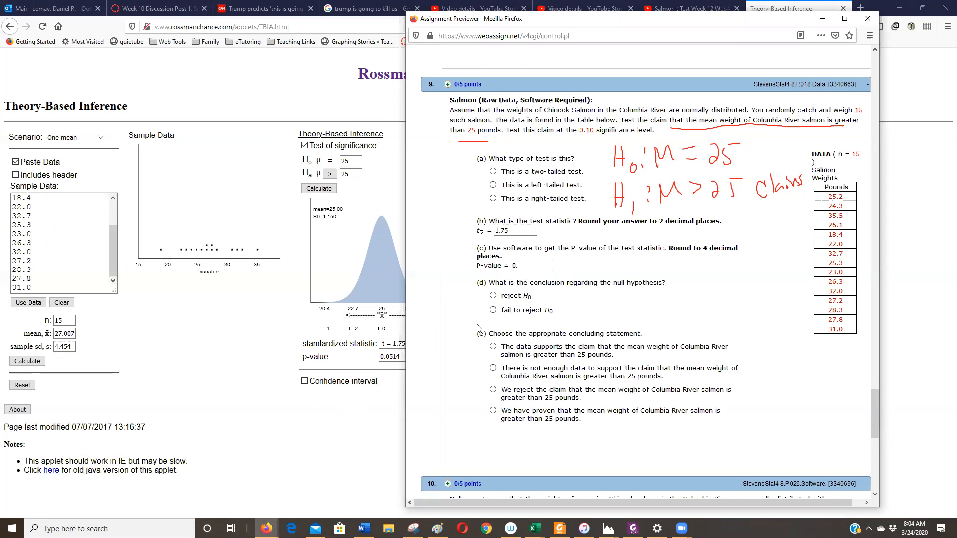
{"action": "type", "text": "514"}
Answer the remaining parts with a right-tailed test, reject H0, and the statement that the data supports the greater-than-25-pounds claim.
{"action": "left_click", "coordinate": [493, 296]}
{"action": "left_click", "coordinate": [493, 348]}
{"action": "scroll", "coordinate": [678, 378], "scroll_direction": "down", "scroll_amount": 2}
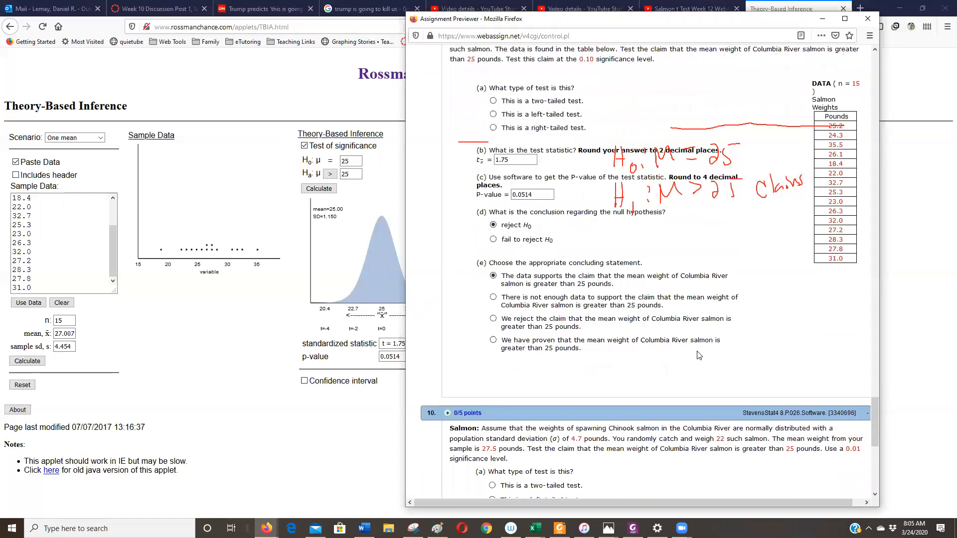
{"action": "scroll", "coordinate": [668, 390], "scroll_direction": "up", "scroll_amount": 2}
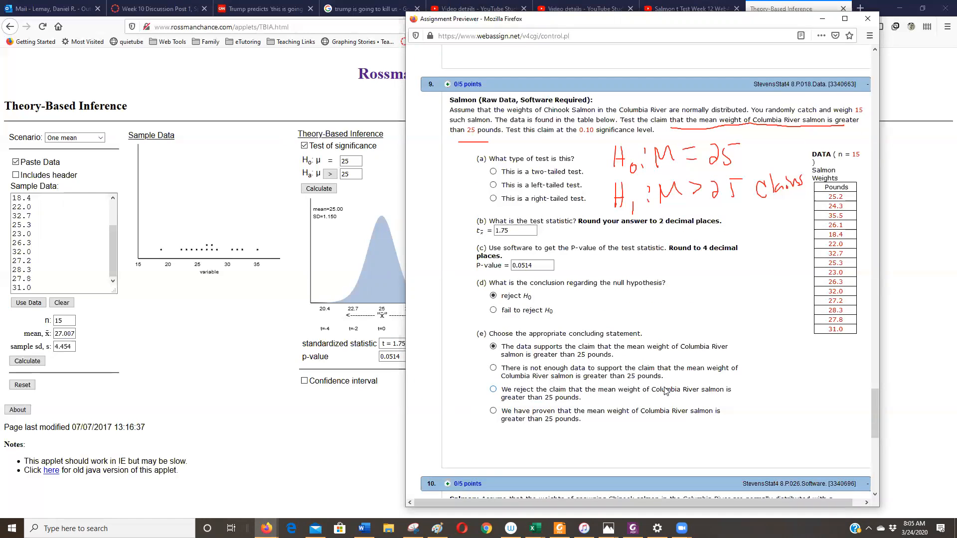
{"action": "left_click", "coordinate": [492, 199]}
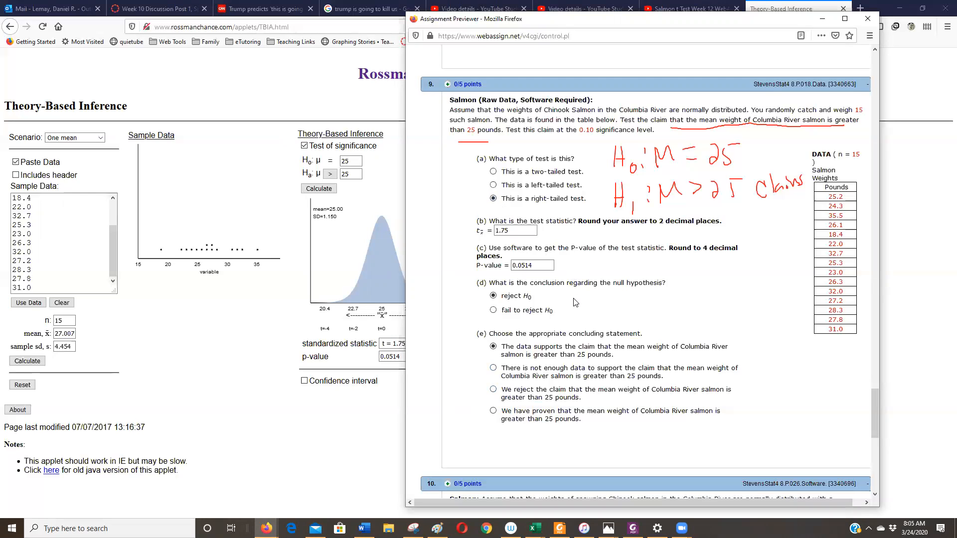